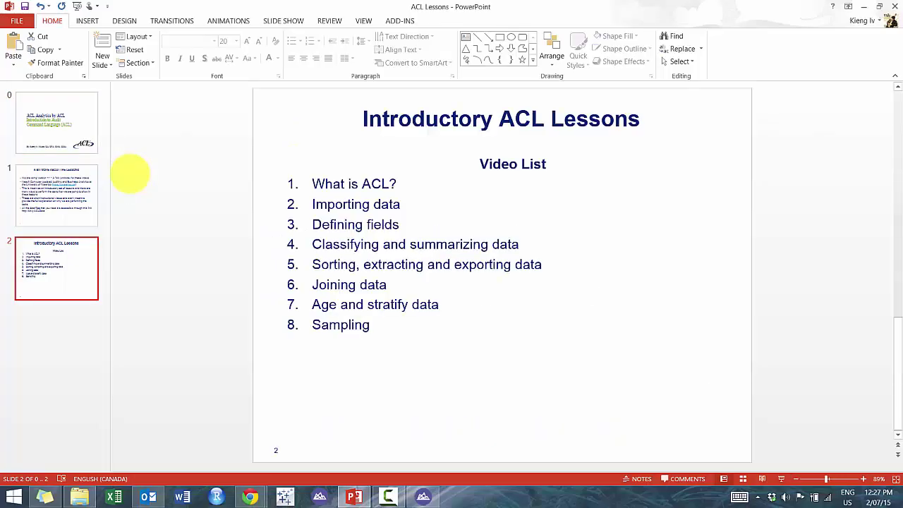
Switch from PowerPoint to the Tutorial Analytics project in ACL Analytics.
left_click(418, 493)
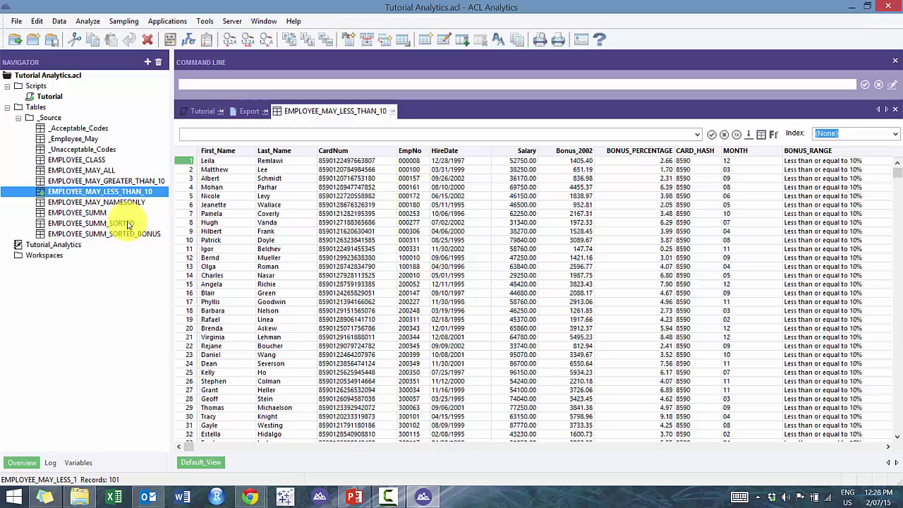
Open the _Employee_May table, fit all columns to their contents, and select the first MONTH value.
double_click(98, 139)
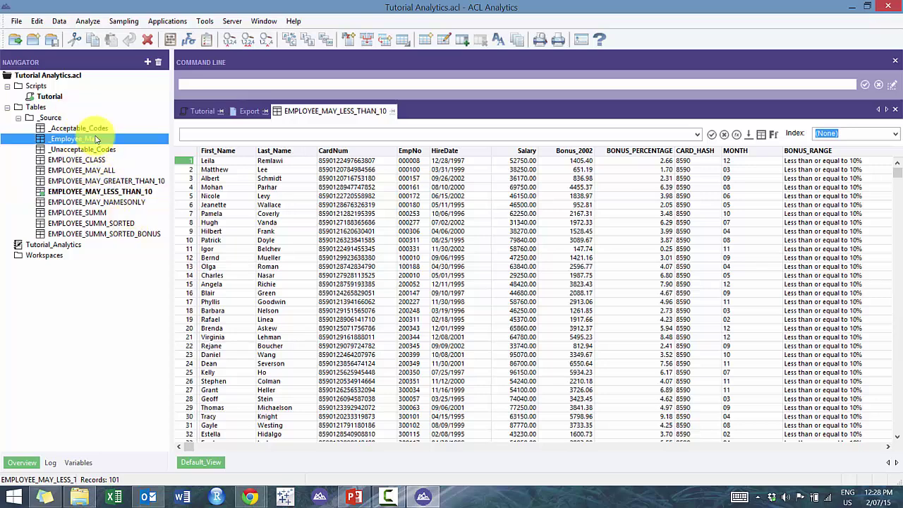
left_click(454, 152)
right_click(451, 152)
left_click(487, 213)
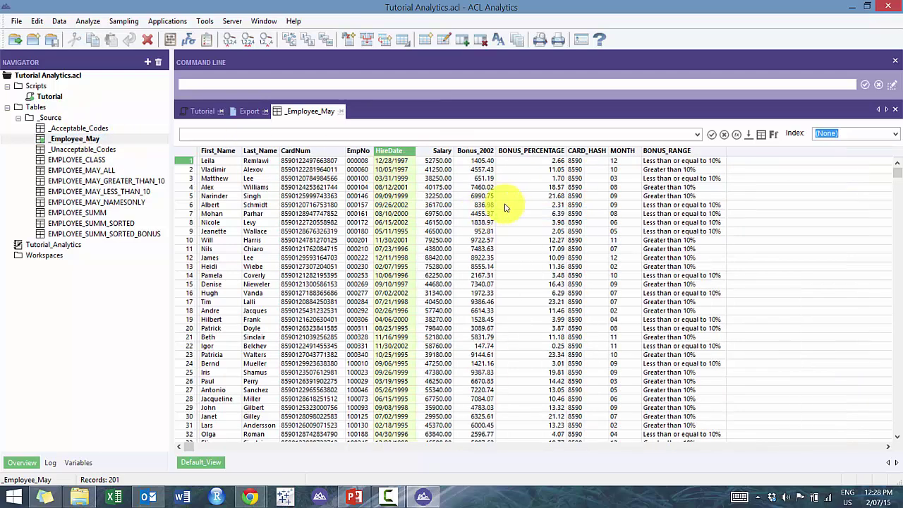
left_click(477, 165)
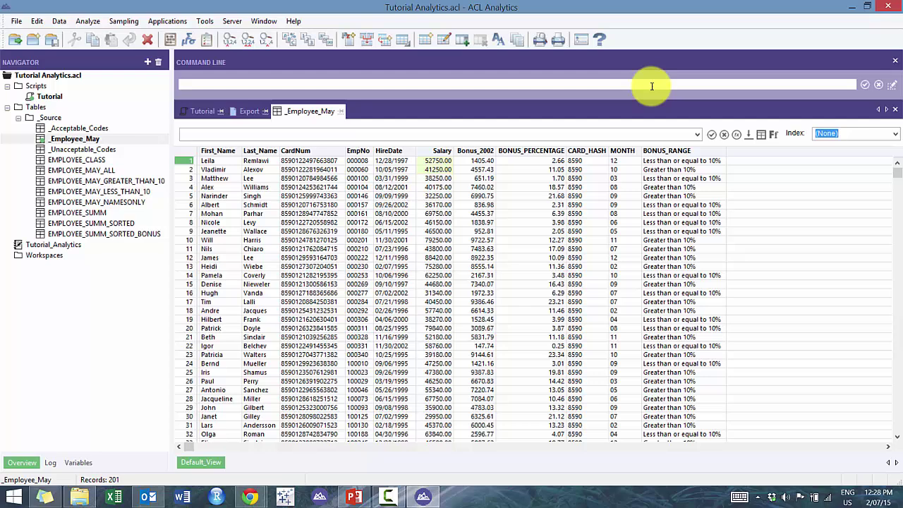
left_click(630, 163)
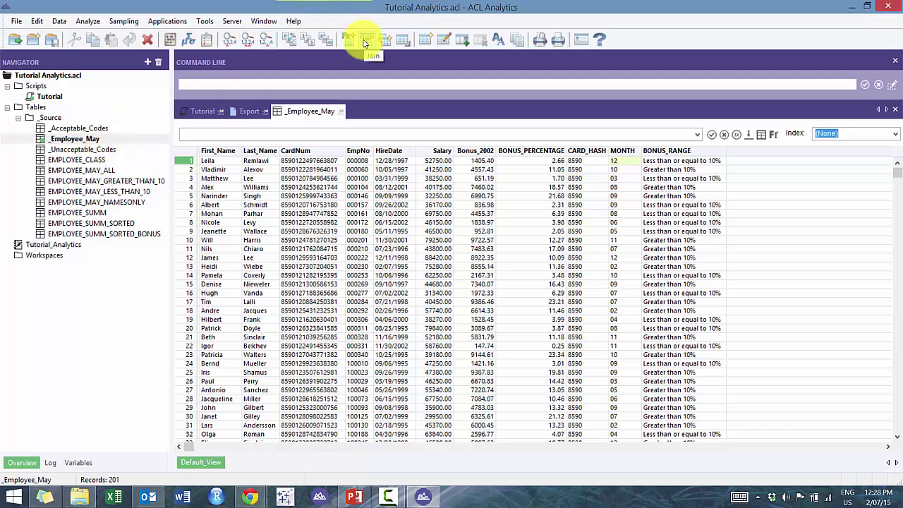
Start a Data > Join on _Employee_May with EMPLOYEE_SUMM as the secondary table.
left_click(86, 21)
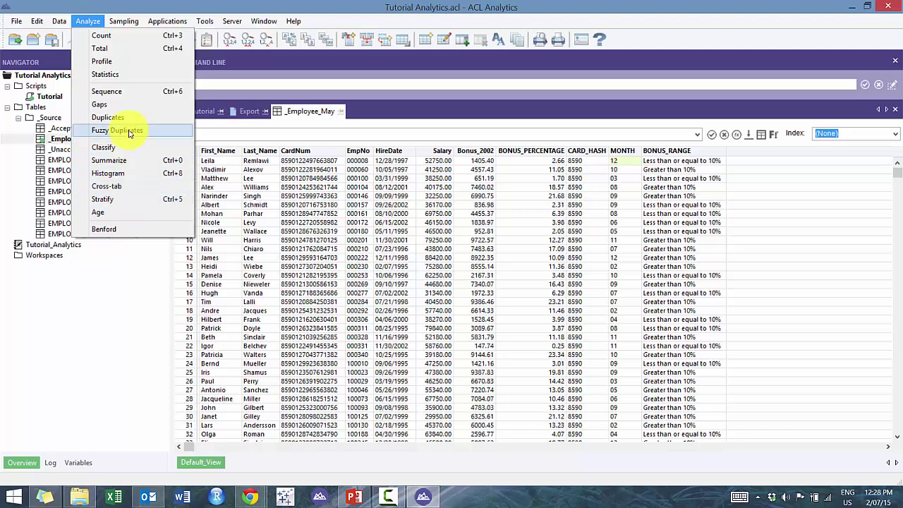
mouse_move(65, 23)
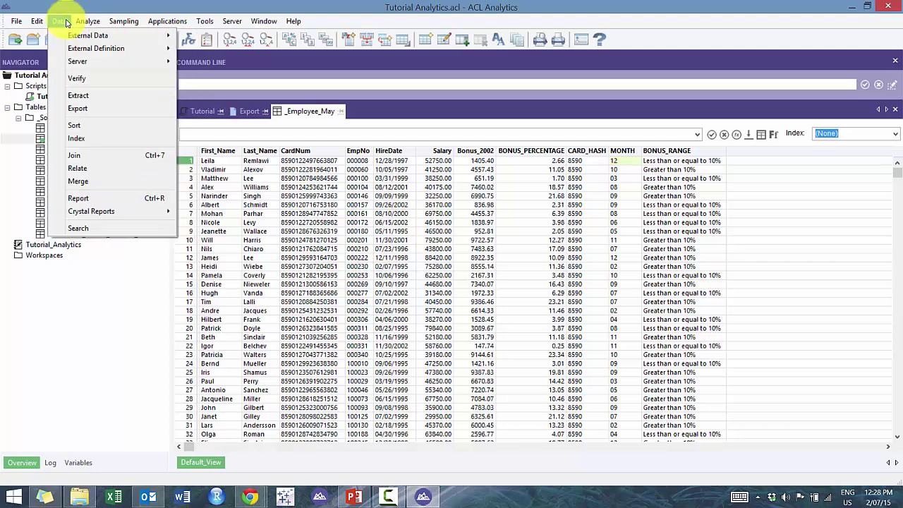
left_click(87, 156)
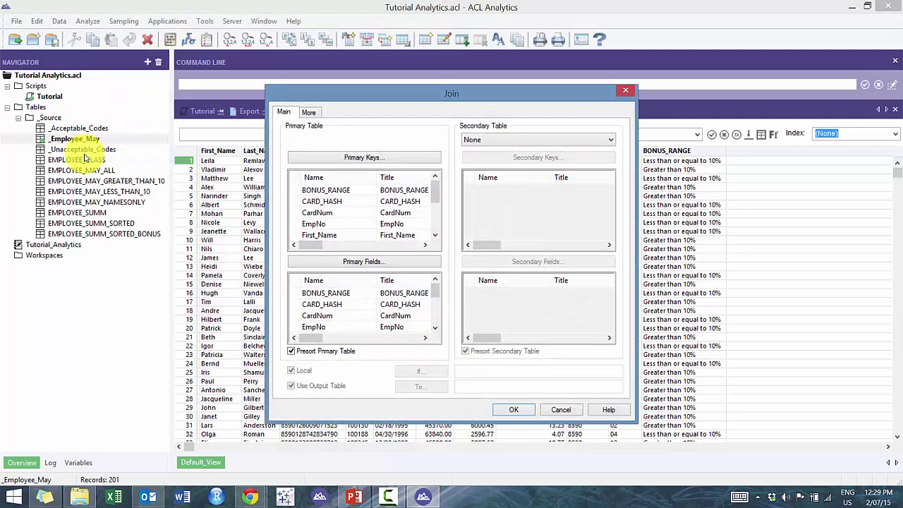
left_click(485, 139)
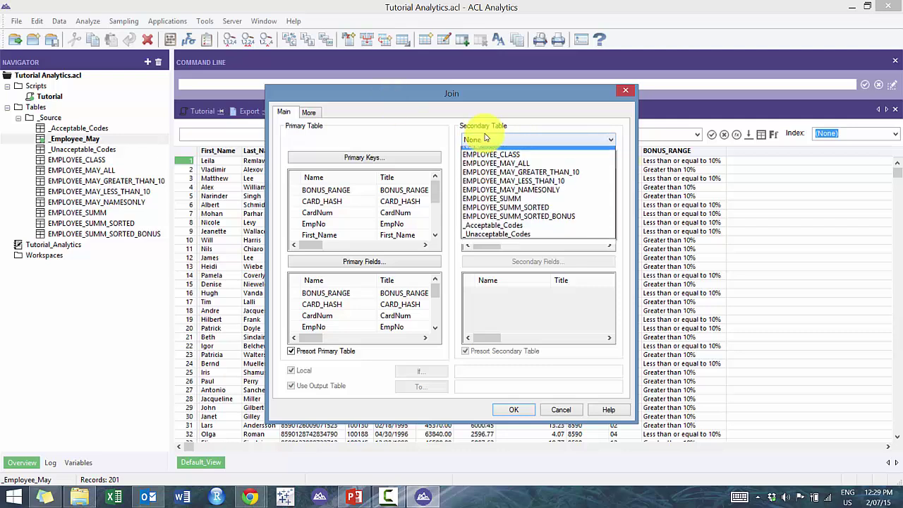
left_click(390, 98)
left_click(487, 139)
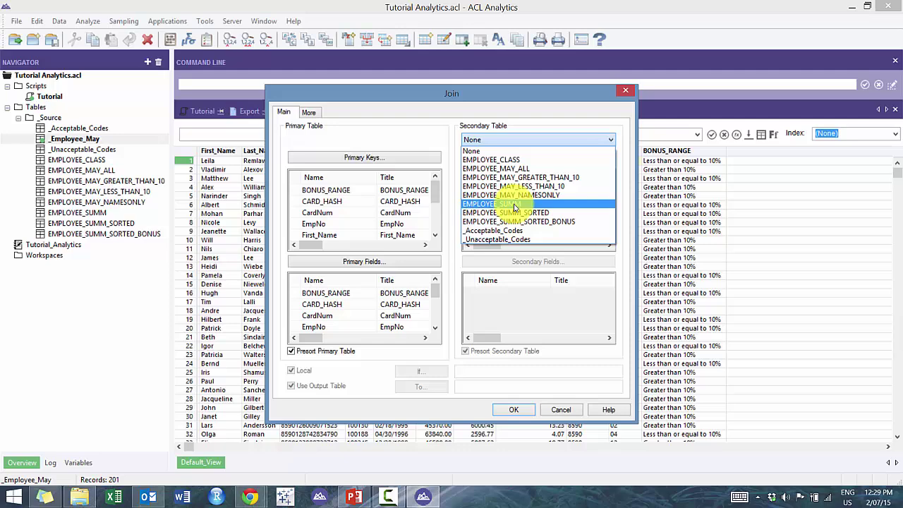
left_click(516, 205)
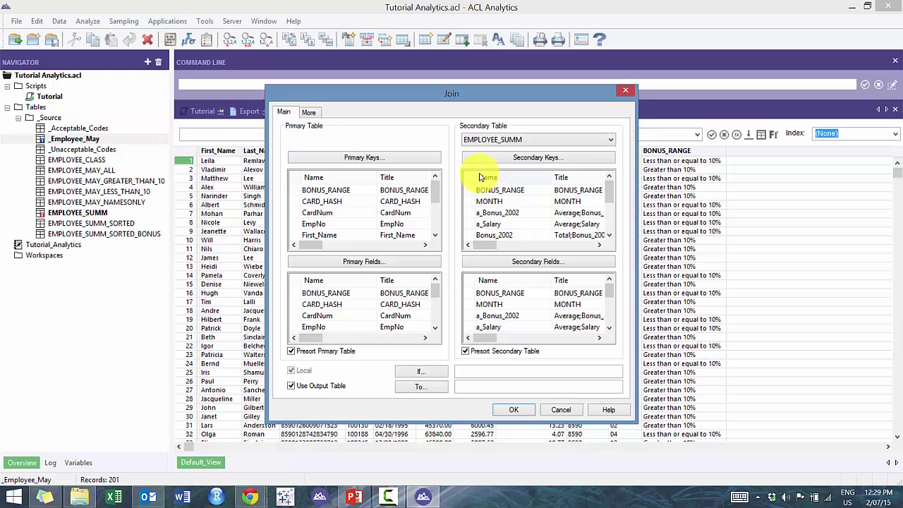
Set MONTH as both the primary and the secondary join key.
left_click(408, 159)
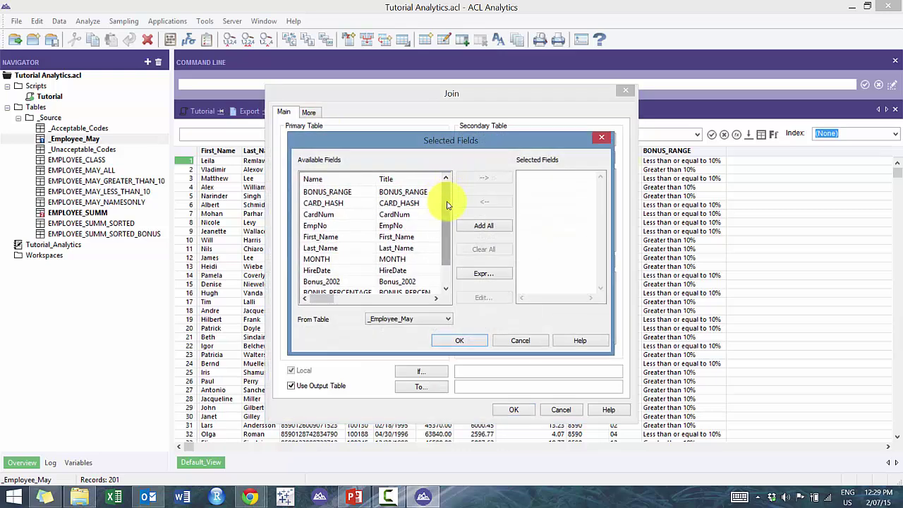
left_click_drag(446, 204, 447, 226)
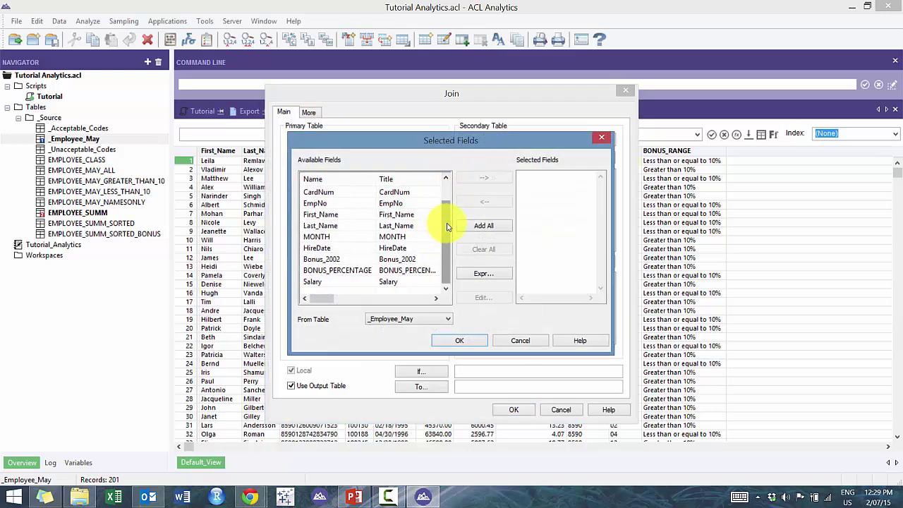
scroll(446, 226, "up", 1)
double_click(381, 259)
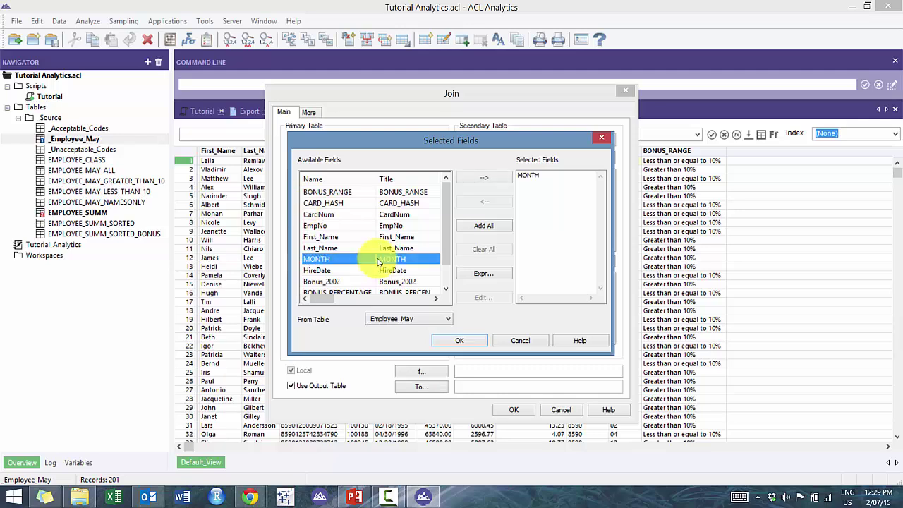
left_click(460, 340)
left_click(520, 154)
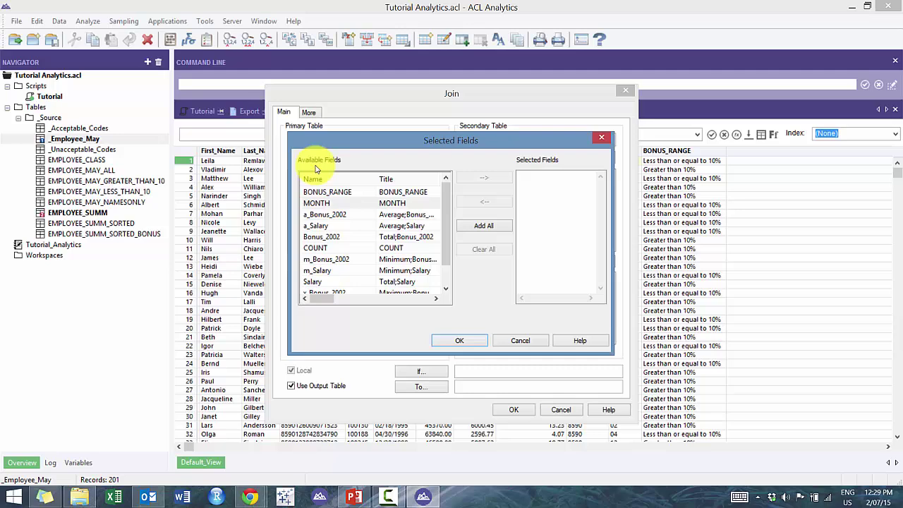
left_click(452, 343)
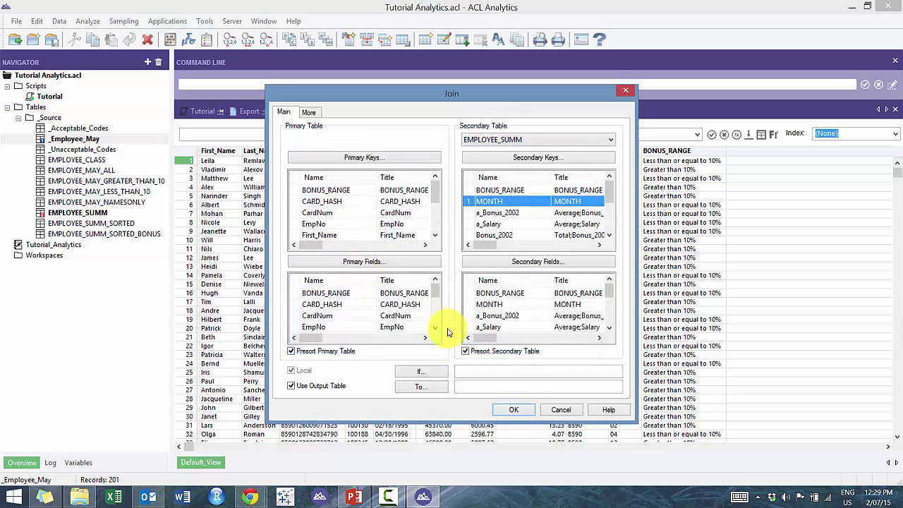
Output all _Employee_May fields plus the Salary field from EMPLOYEE_SUMM.
left_click(348, 263)
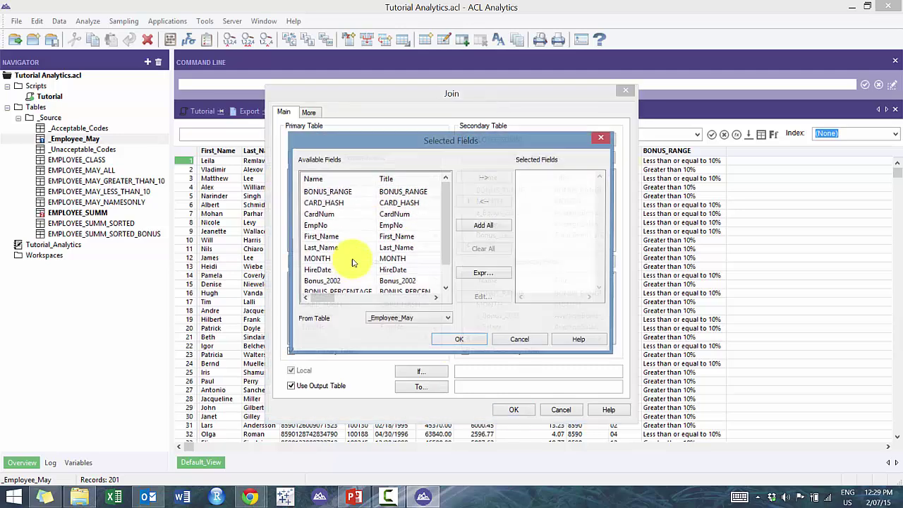
left_click(484, 226)
left_click(459, 340)
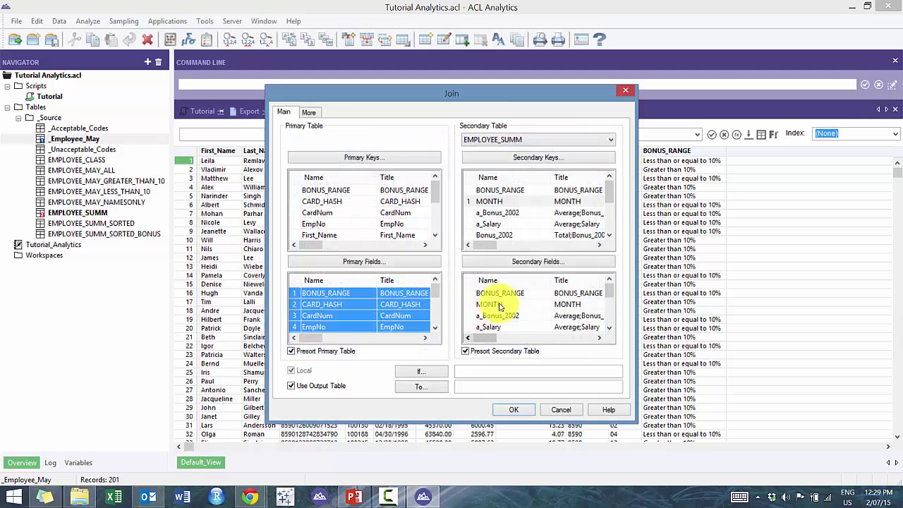
left_click(516, 266)
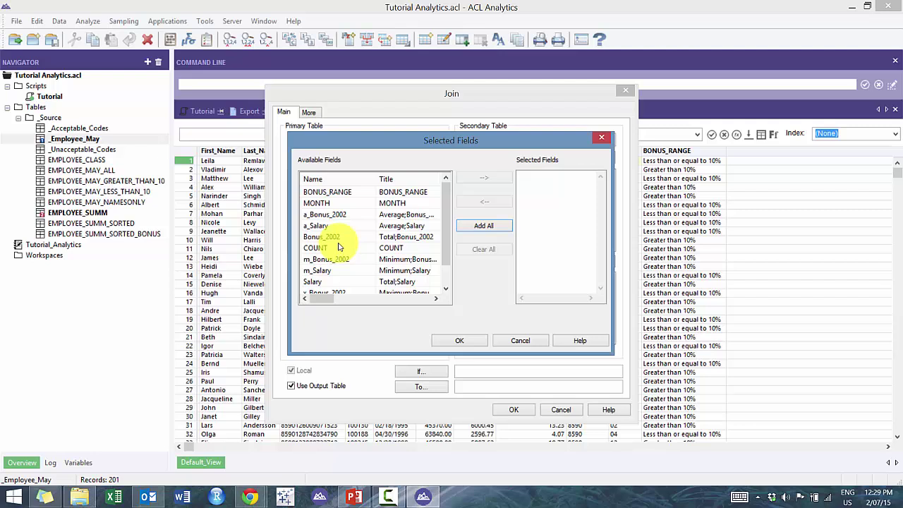
scroll(446, 235, "down", 1)
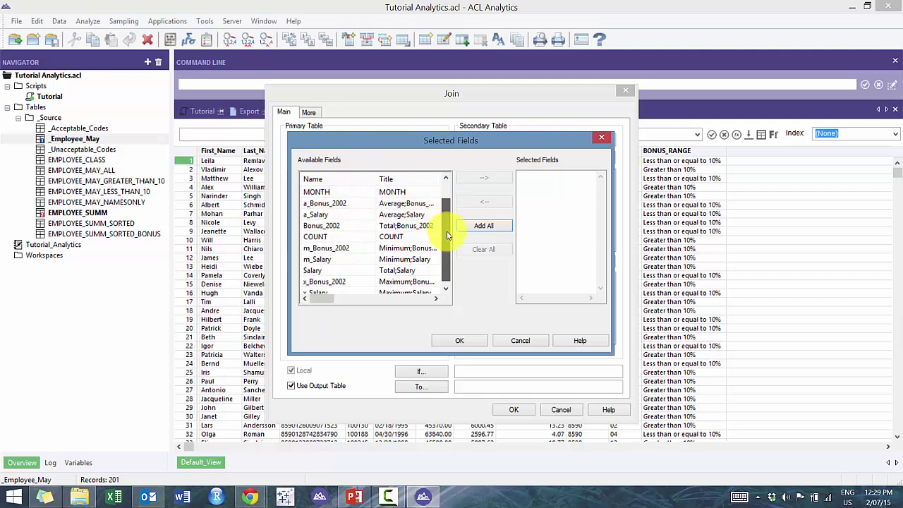
scroll(447, 235, "down", 1)
double_click(424, 259)
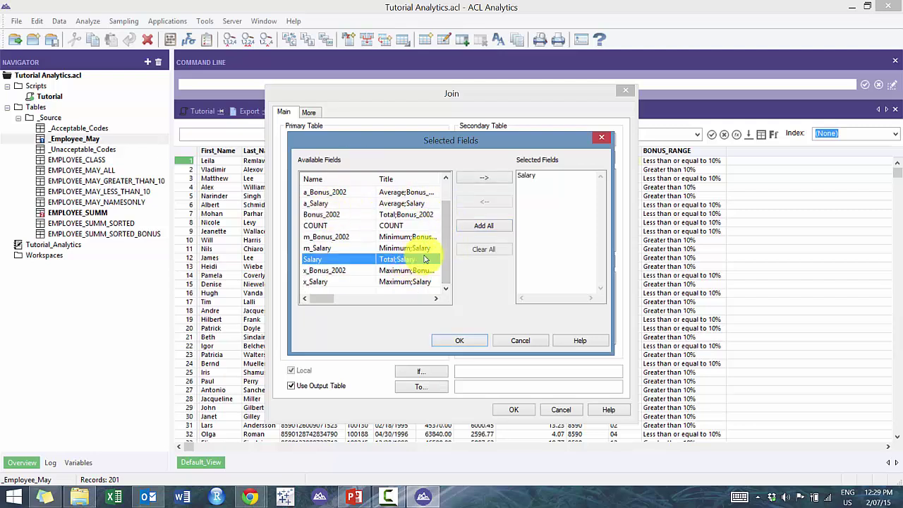
left_click(459, 341)
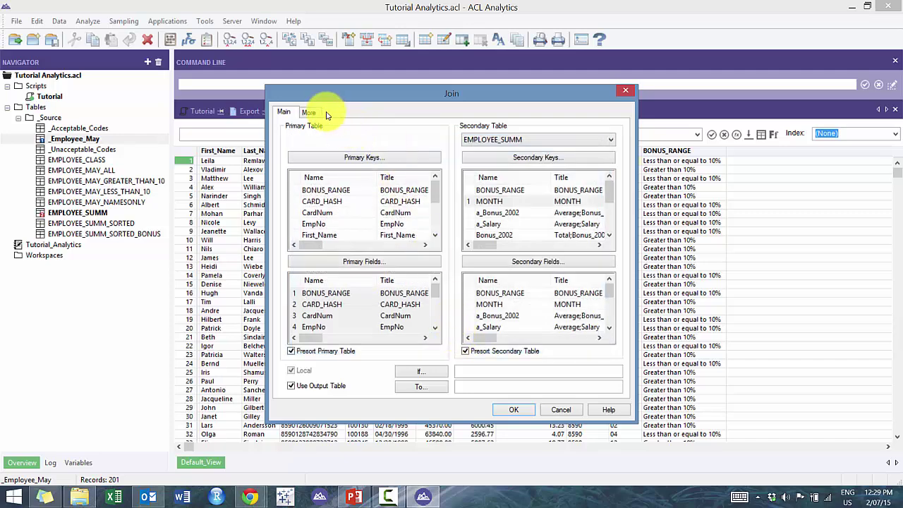
On the Join dialog's More tab, tick Include All Secondary Records.
left_click(310, 112)
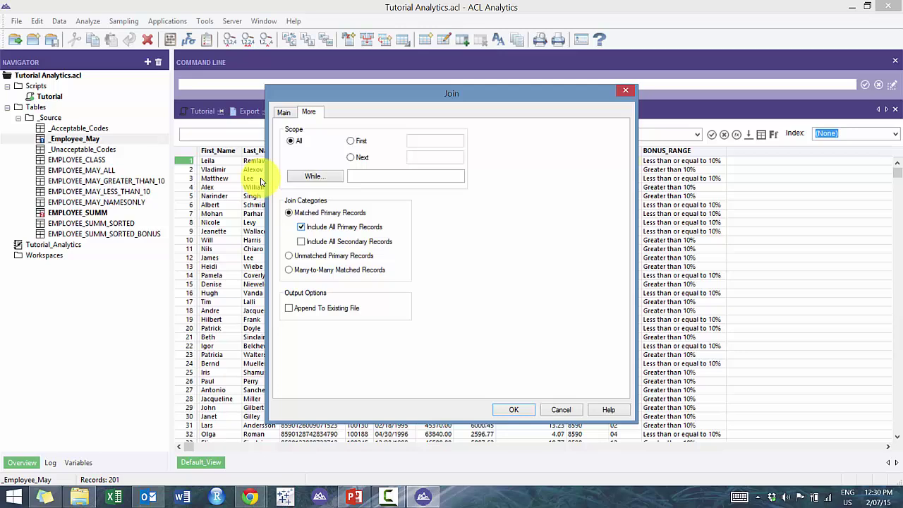
left_click(331, 242)
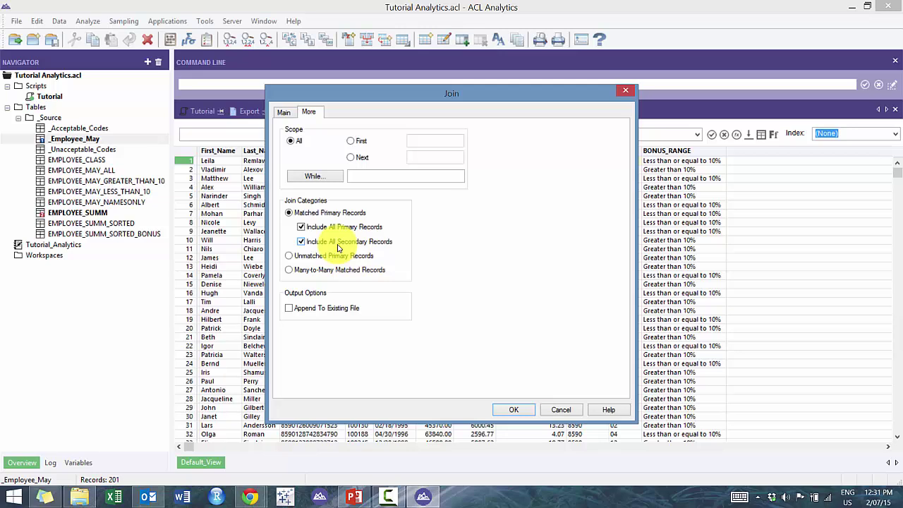
Untick Include All Secondary Records on the Join dialog's More tab.
left_click(338, 244)
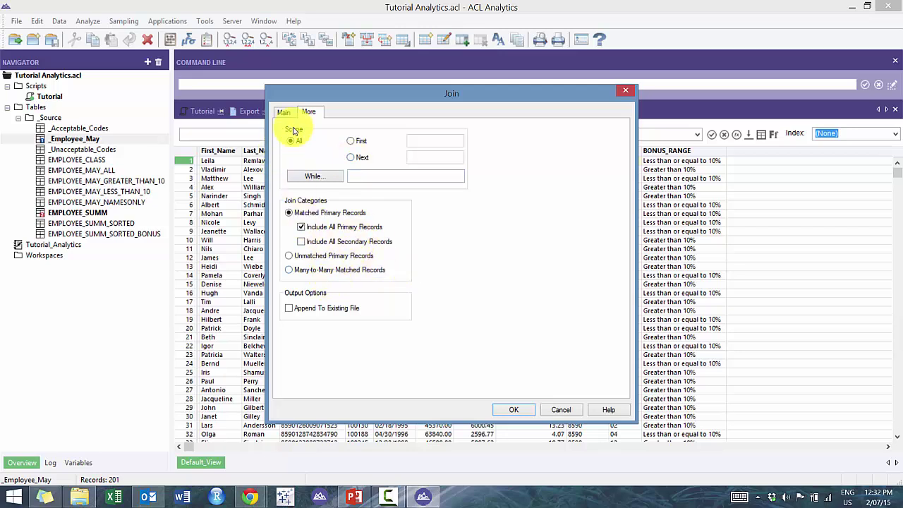
Untick Include All Primary Records, output to Employee_May_Total_Join, run the join, and save _Employee_May changes.
left_click(300, 227)
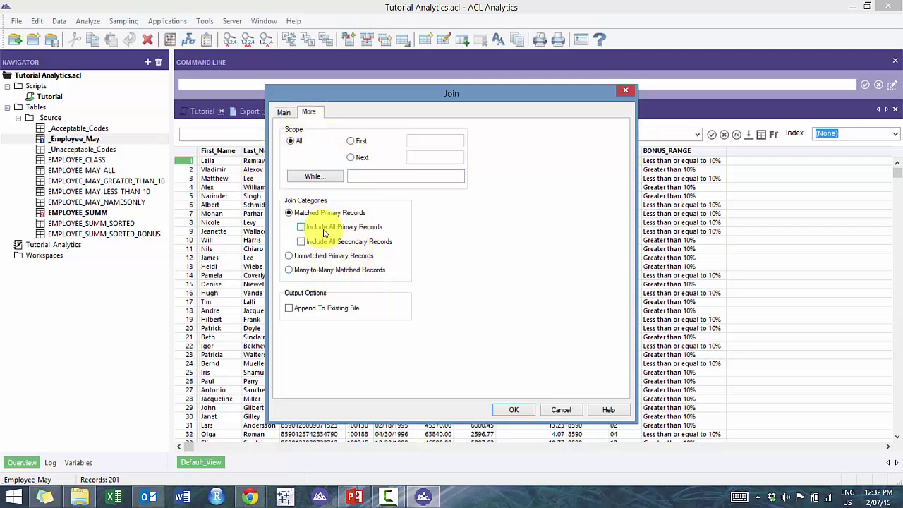
left_click(283, 111)
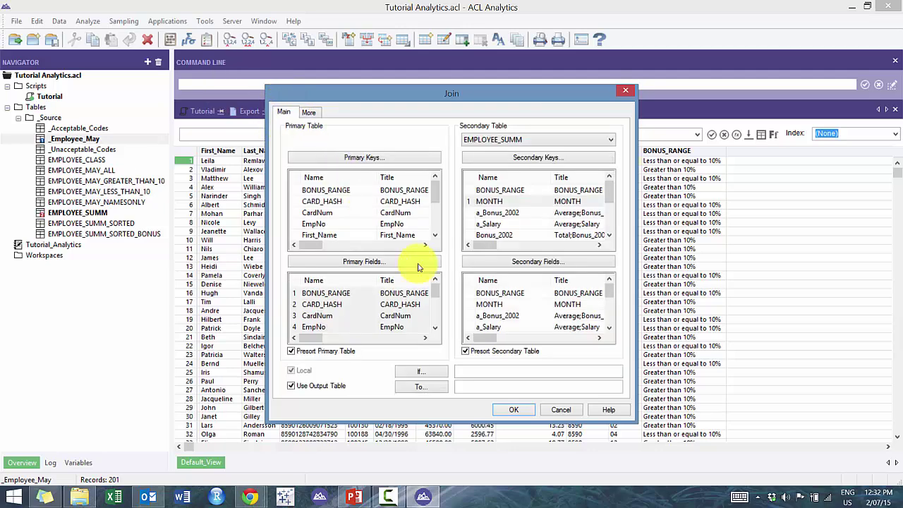
left_click(506, 384)
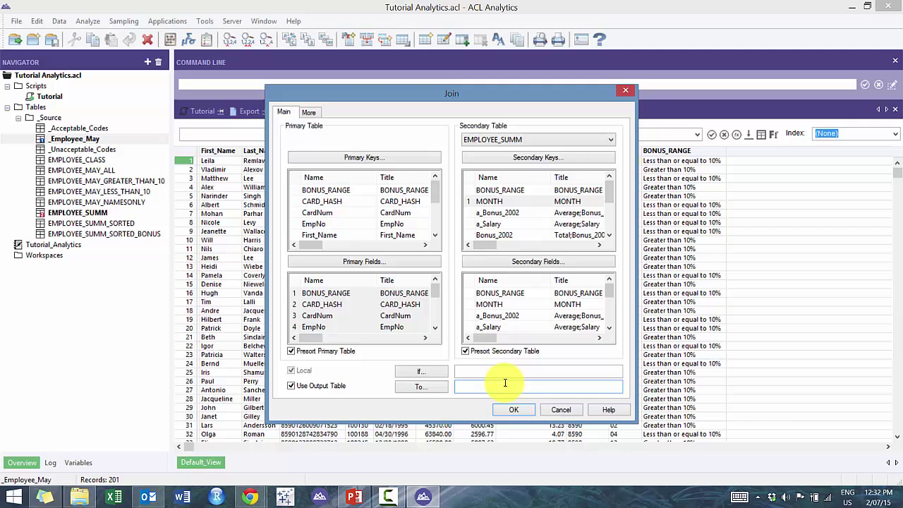
type("Employee_May_Total_Join")
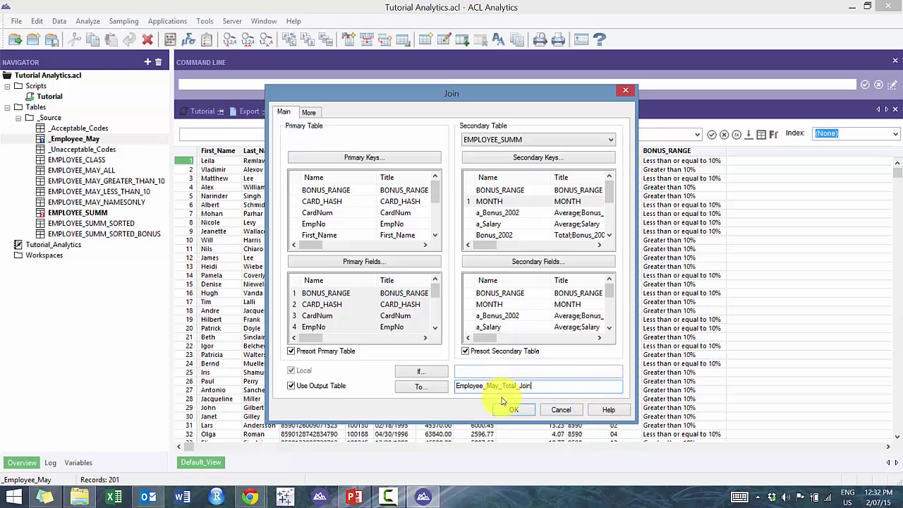
left_click(519, 411)
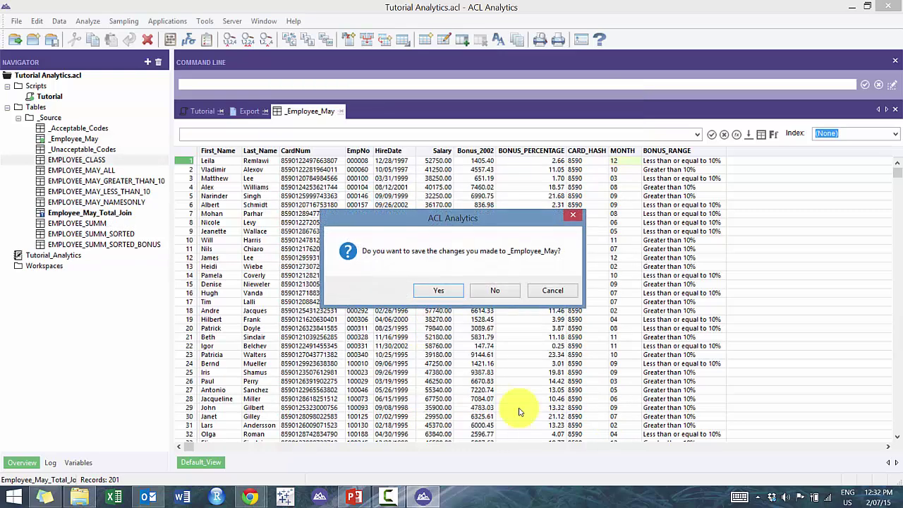
left_click(438, 292)
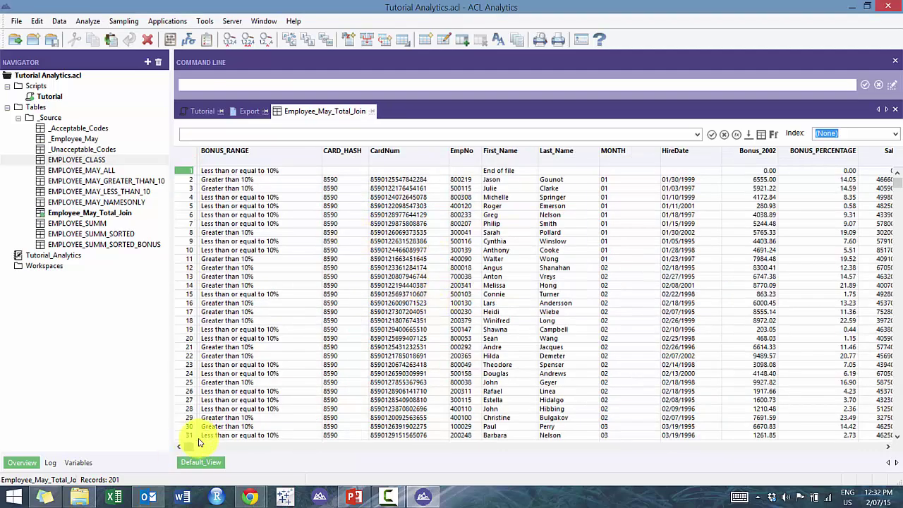
Compare the Total Salary and Salary columns in the joined table.
scroll(498, 453, "right", 1)
scroll(497, 453, "right", 3)
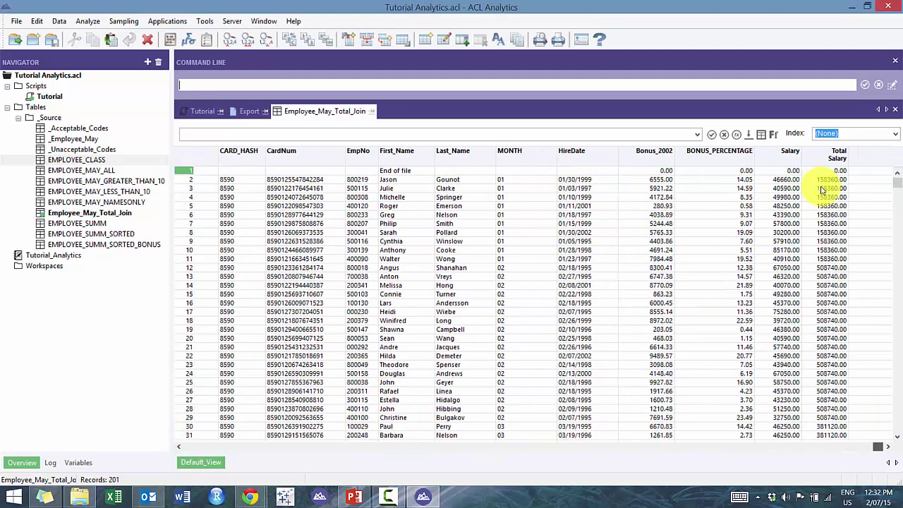
left_click(839, 155)
left_click(822, 232)
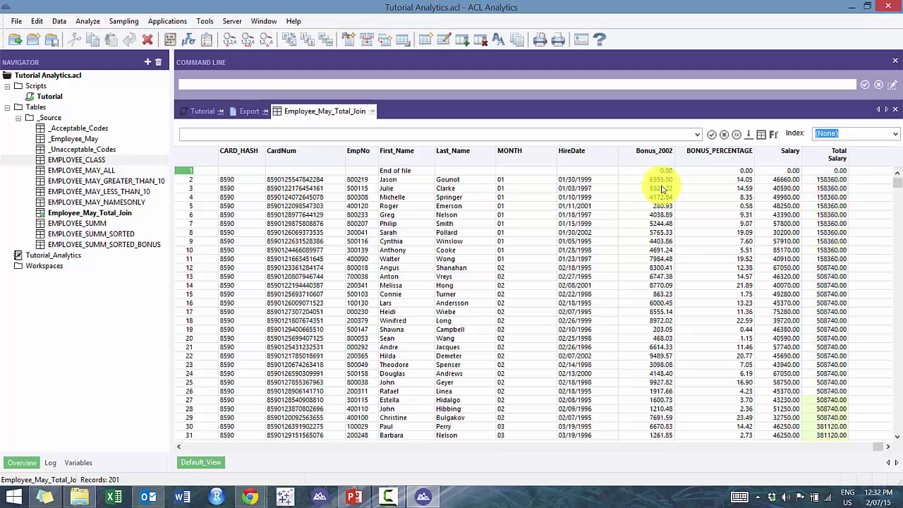
left_click_drag(829, 183, 786, 245)
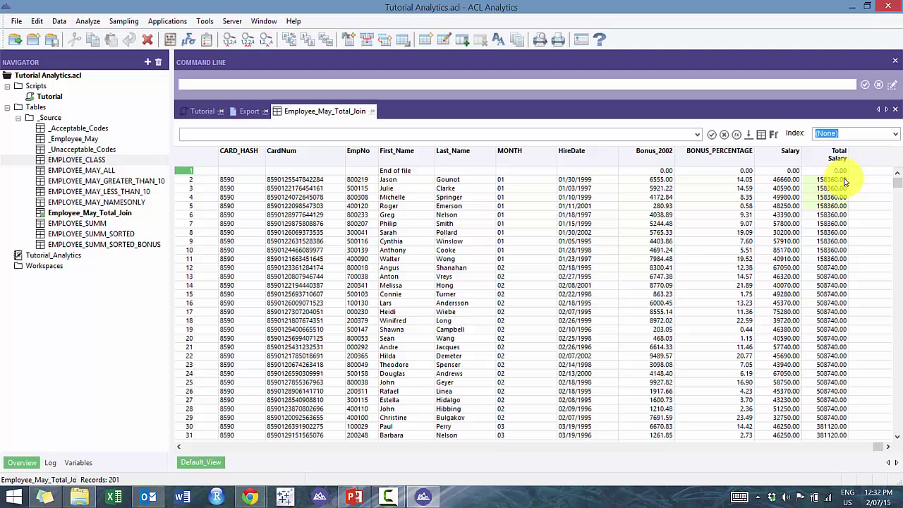
left_click(832, 180)
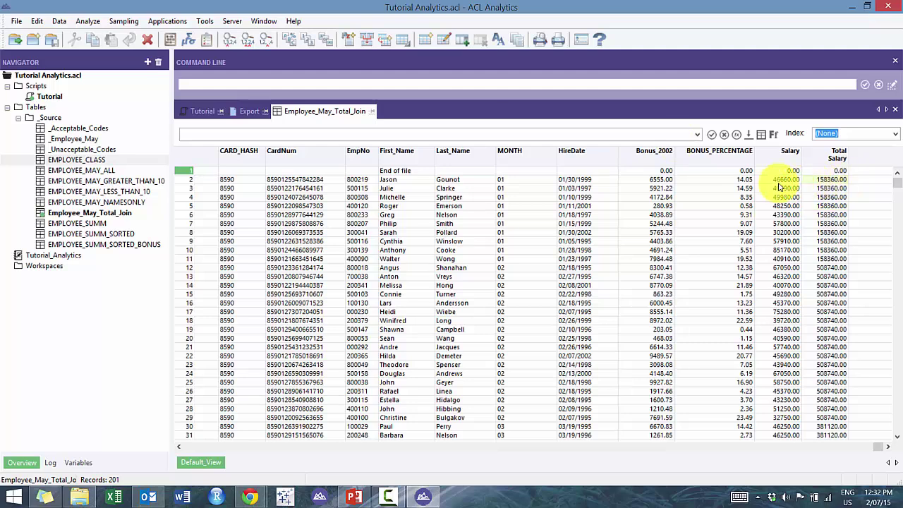
left_click(835, 154)
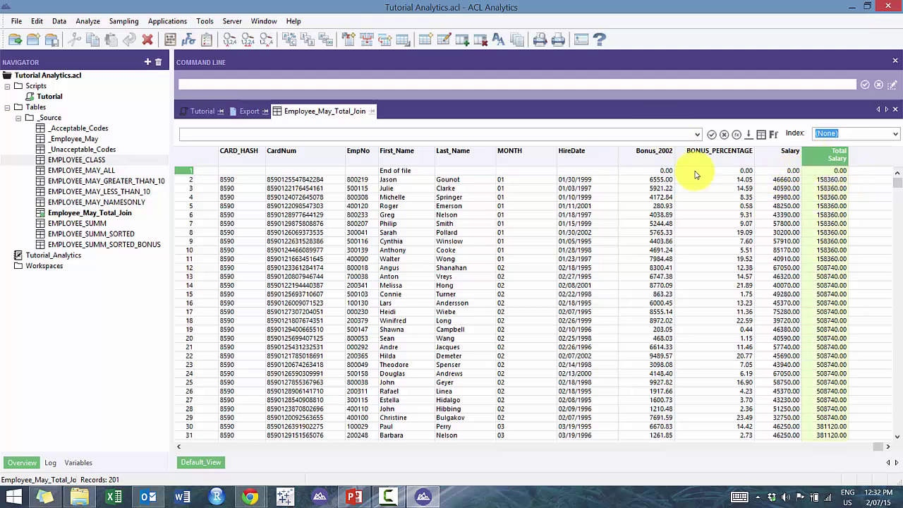
left_click(789, 153)
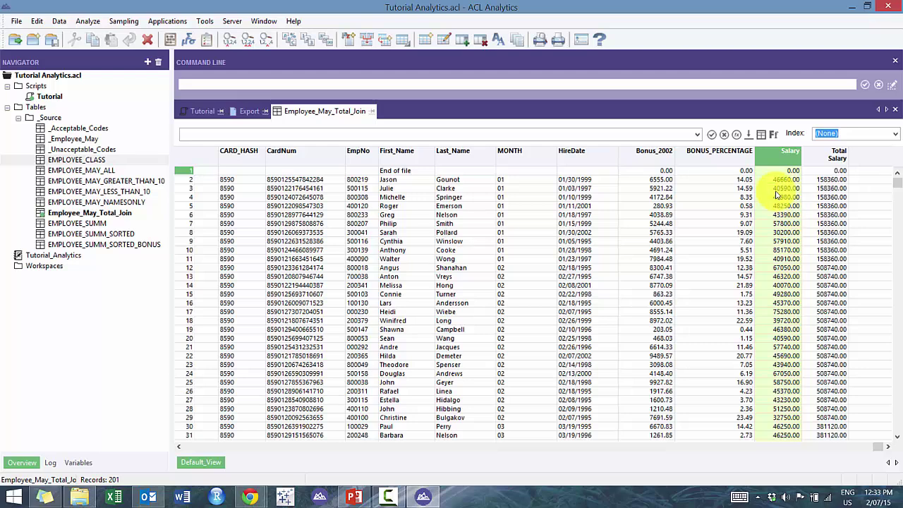
Delete Employee_May_Total_Join from the Navigator and return to the Tutorial script.
right_click(101, 214)
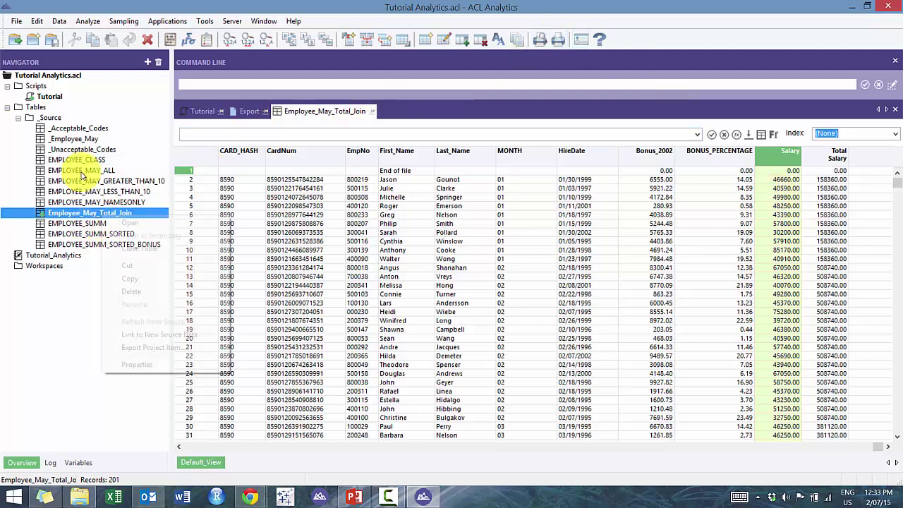
left_click(132, 292)
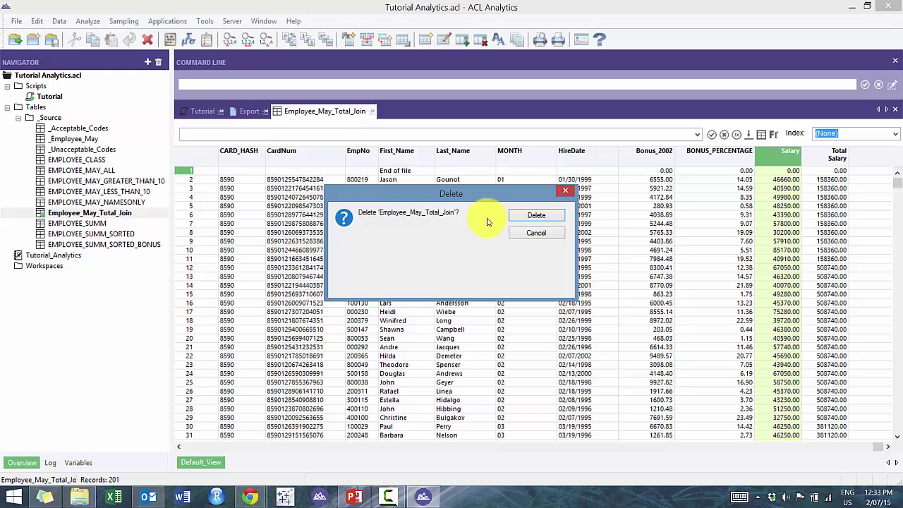
left_click(533, 199)
left_click(202, 111)
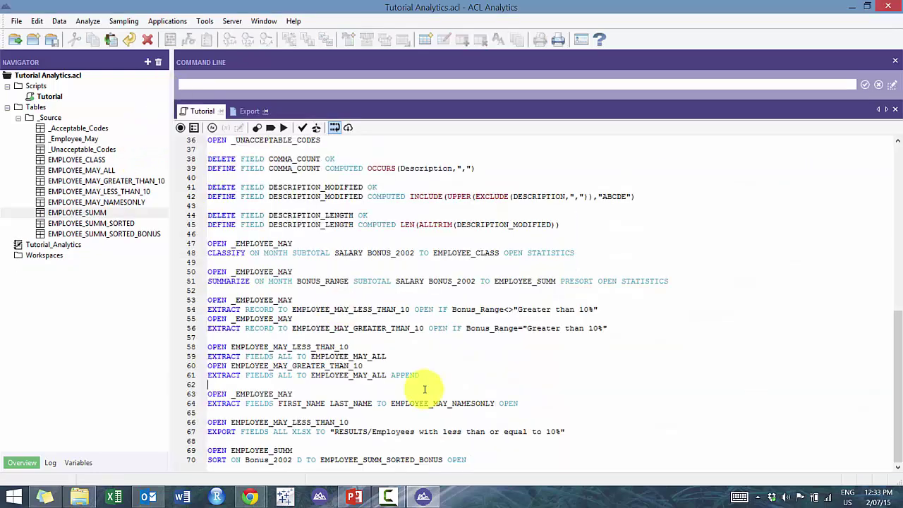
Append OPEN _EMPLOYEE_MAY, OPEN EMPLOYEE_SUMM SECONDARY and JOIN PKEY MONTH FIELDS ALL SKEY MONTH WITH to the script.
double_click(462, 451)
left_click(488, 459)
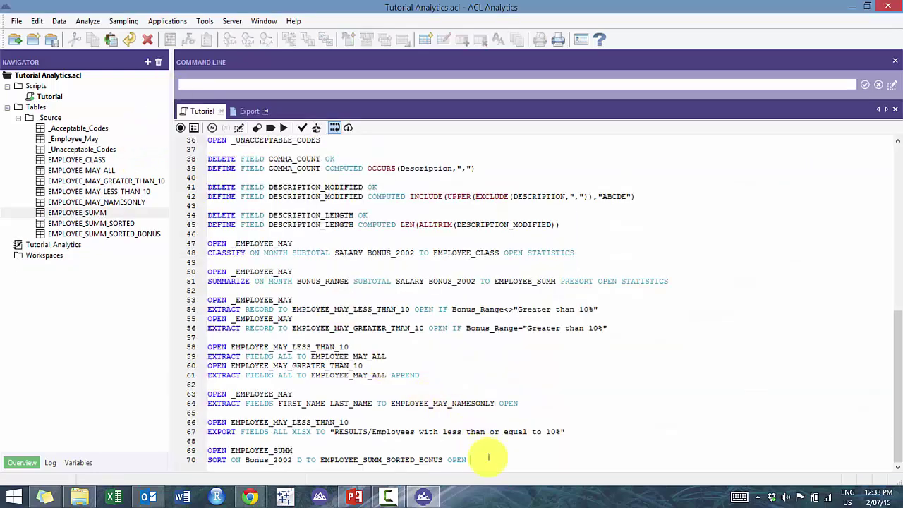
key("Return")
key("Return")
type("OPE")
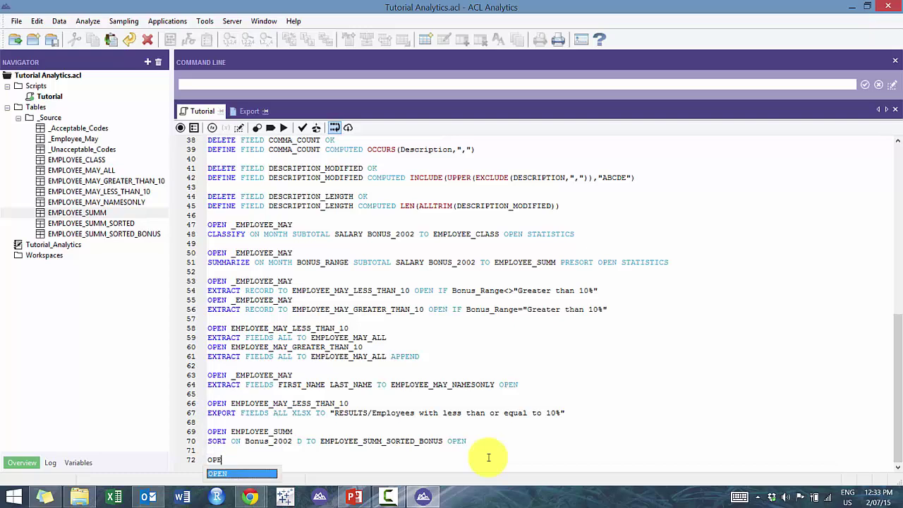
type("N _E")
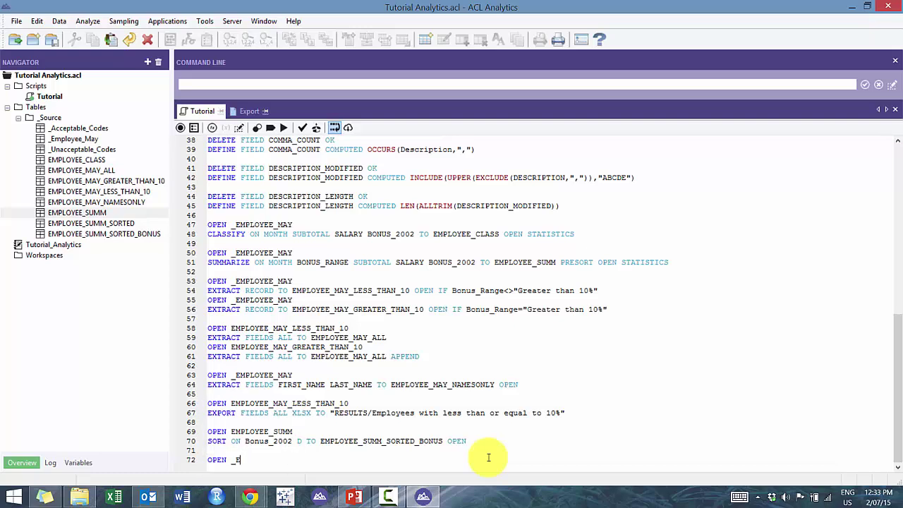
type("MPLOYEE_MAY")
key("Return")
type("OPEN ")
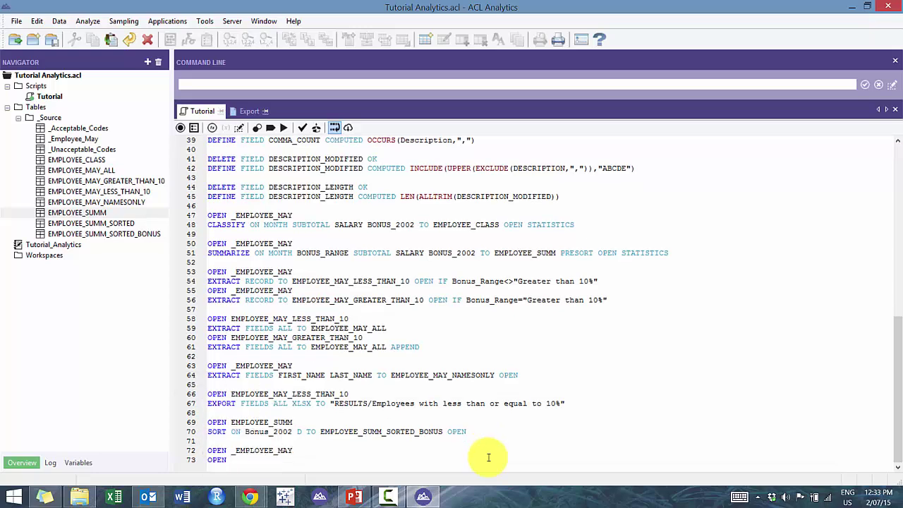
type("EMPLOYEE_SUMM S")
type("ECONDARY")
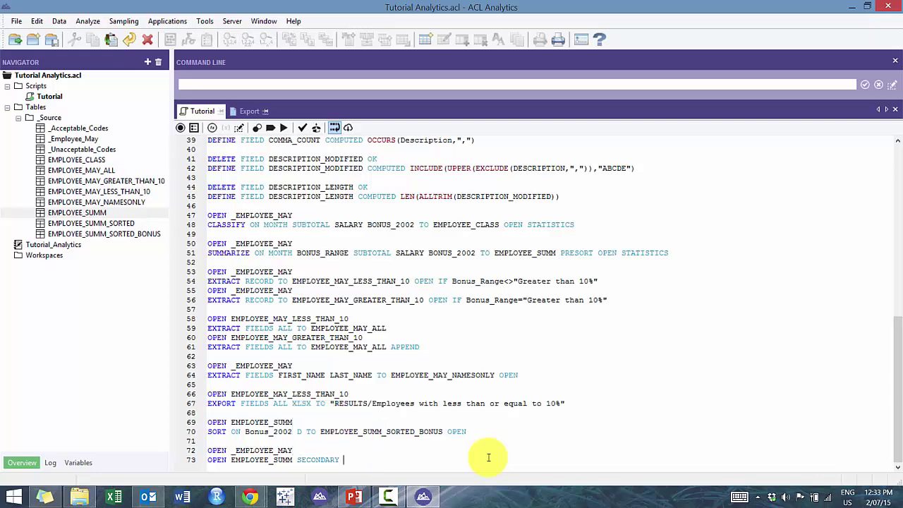
key("Return")
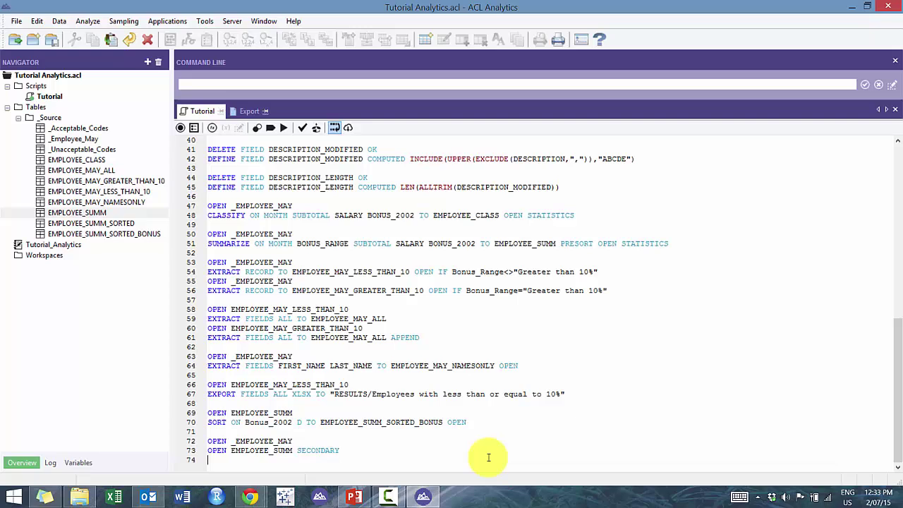
type("JOIN PKEY M")
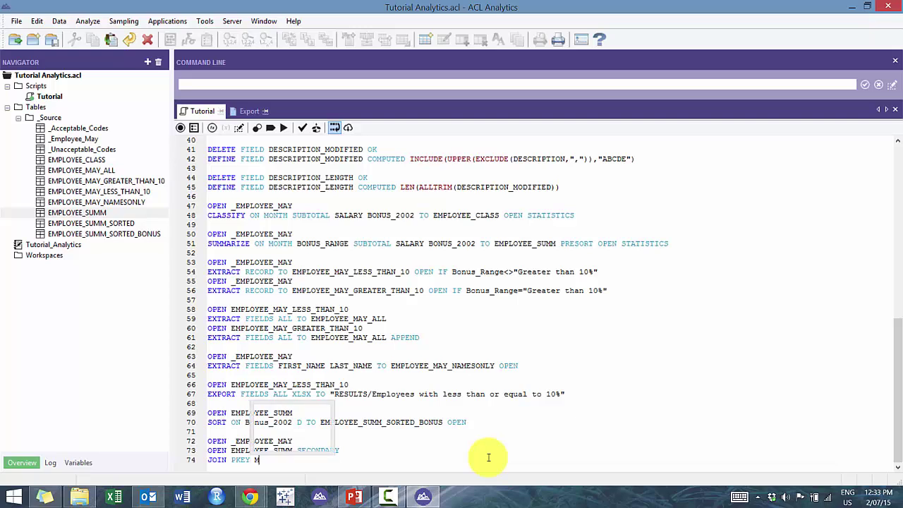
type("ONTH FIELDS ")
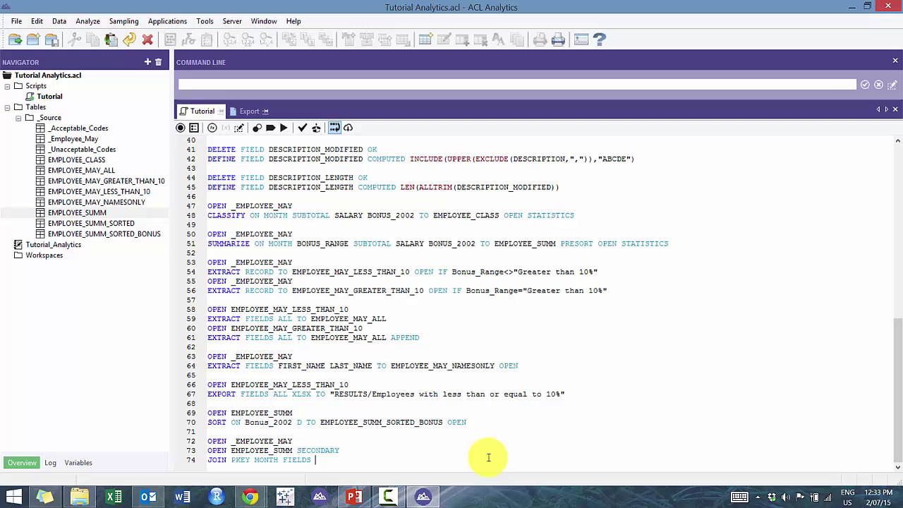
type("ALL SKEY MONTH WITH")
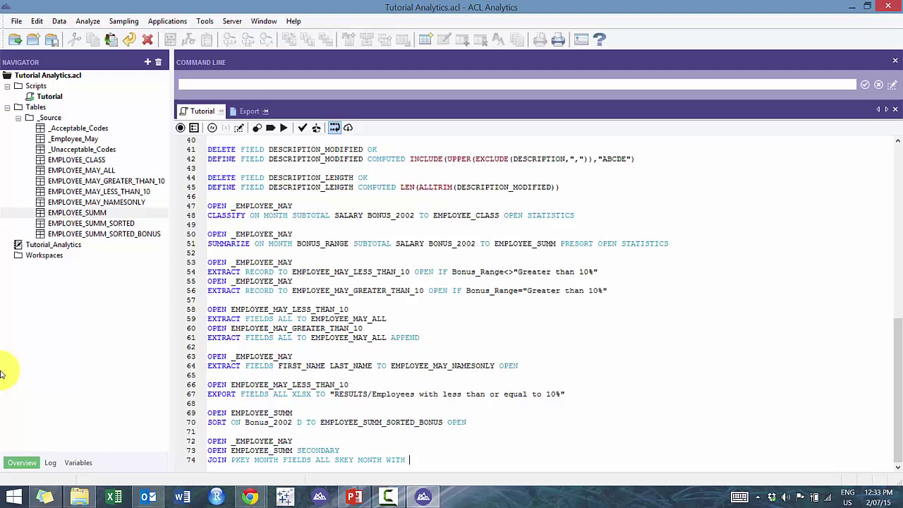
Open EMPLOYEE_SUMM and copy the field name from the Total Salary column's definition.
double_click(112, 213)
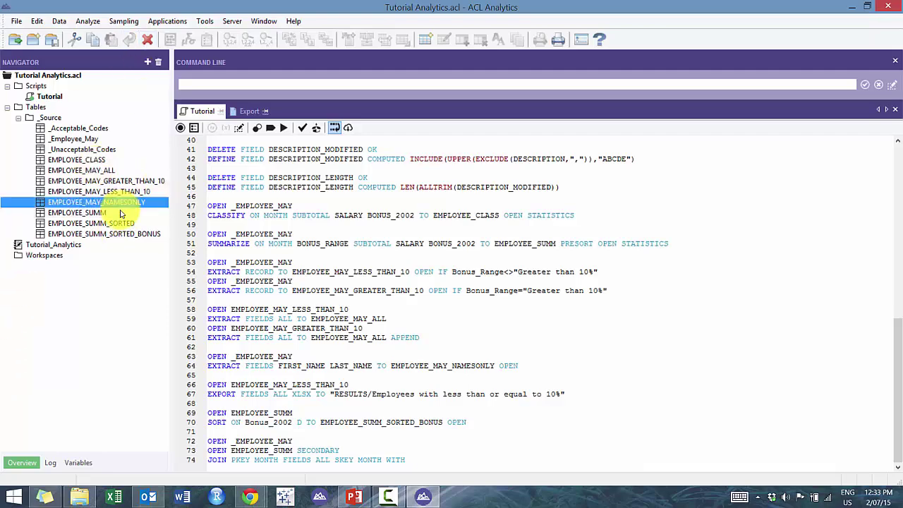
double_click(417, 155)
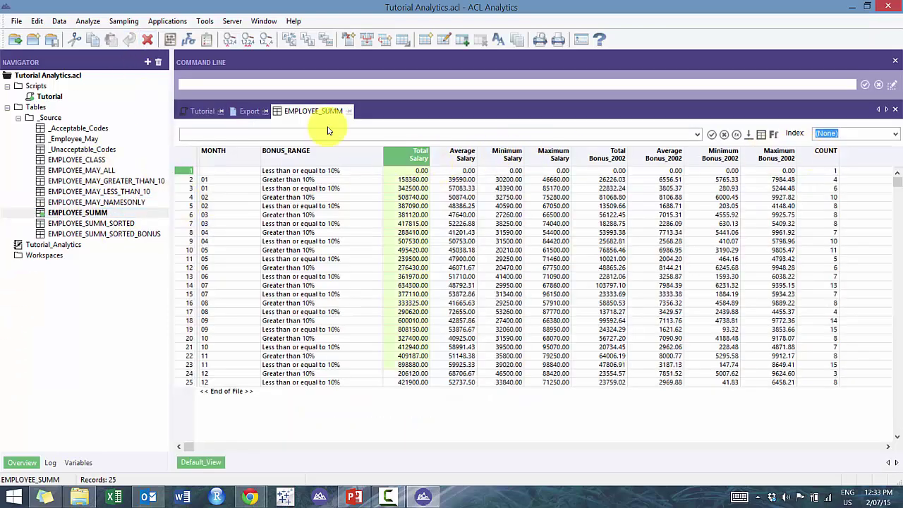
key("ctrl+c")
key("Escape")
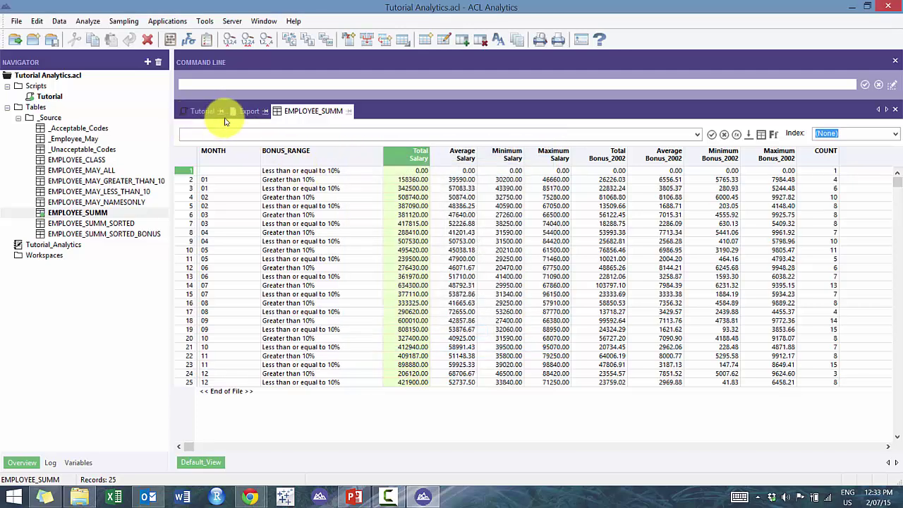
Finish the JOIN with Salary AS "TOTAL_SALARY" TO EMPLOYEE_MAY_TOTAL_JOIN PRESORT SECSORT OPEN, then run the script.
left_click(212, 111)
key("ctrl+v")
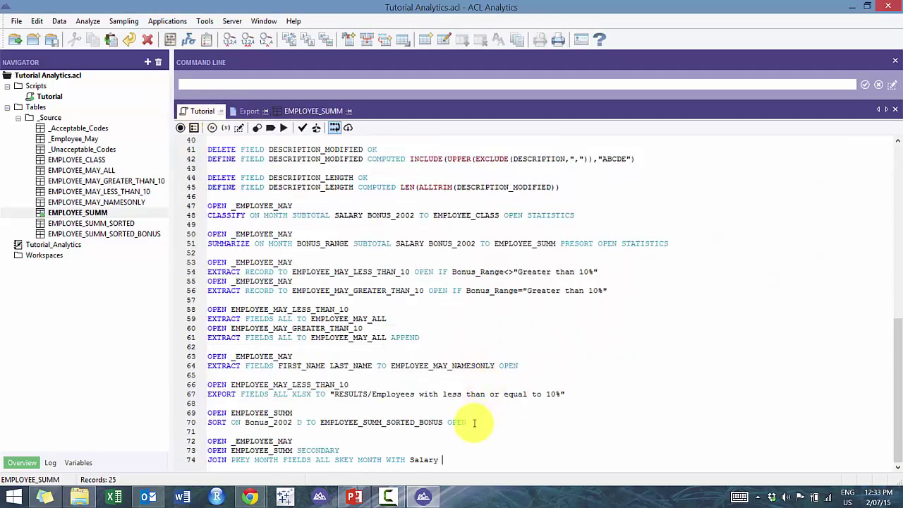
type("AS \"TOTAL\"")
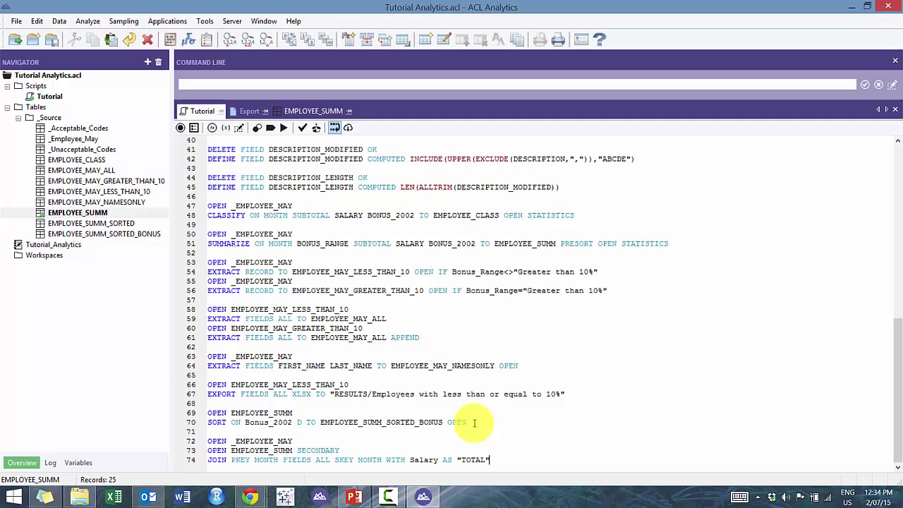
key("BackSpace")
type("_SALARY\" TO ")
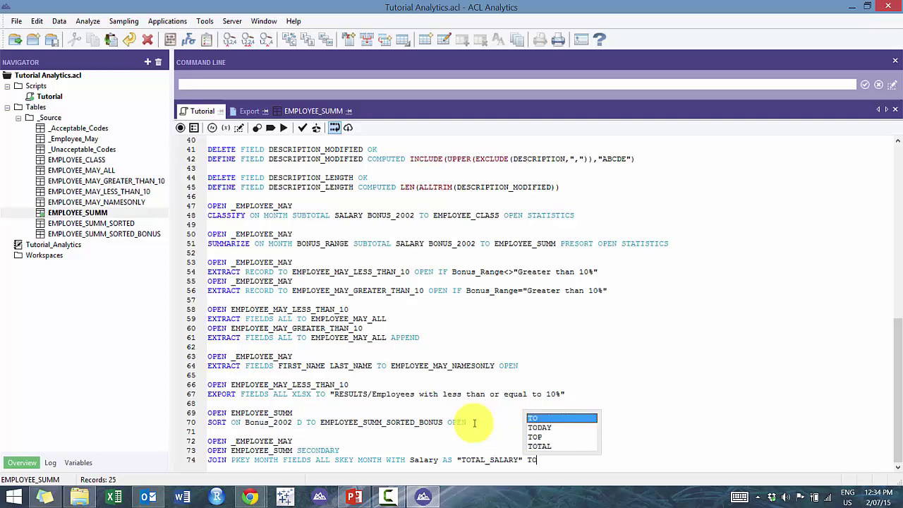
type("EMPLOYE")
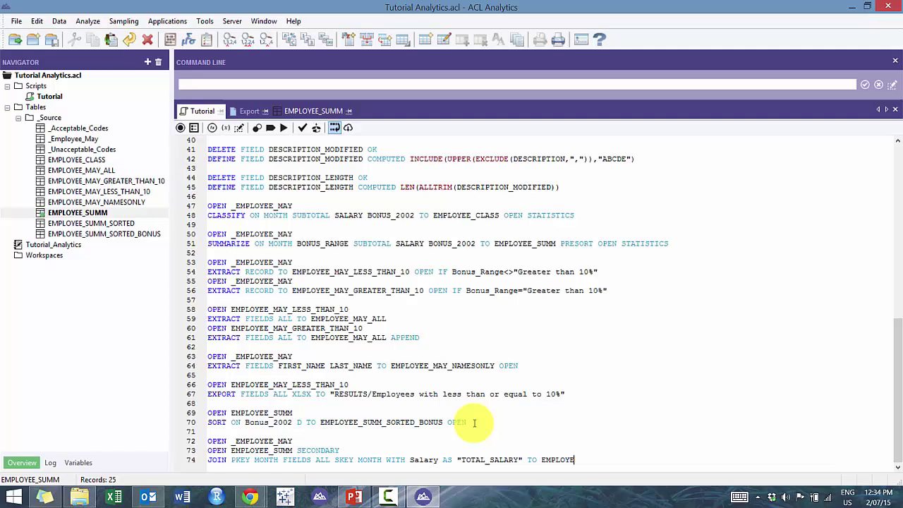
type("E_MAY_TOTAL_JOIN PRESORT SECSO")
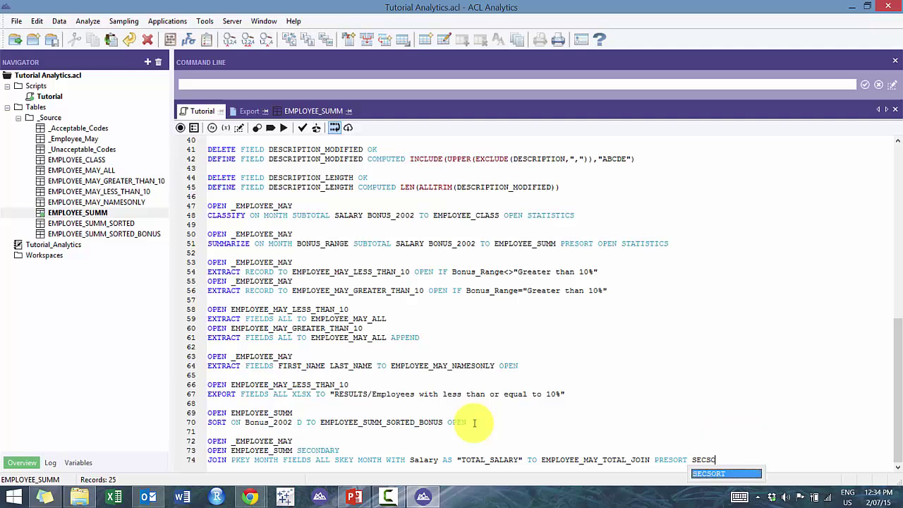
type("RT OPEN")
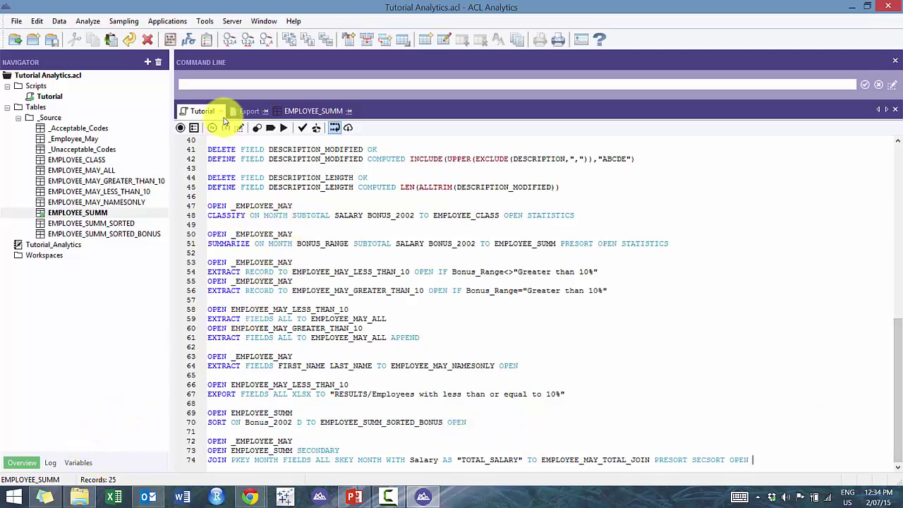
left_click(283, 128)
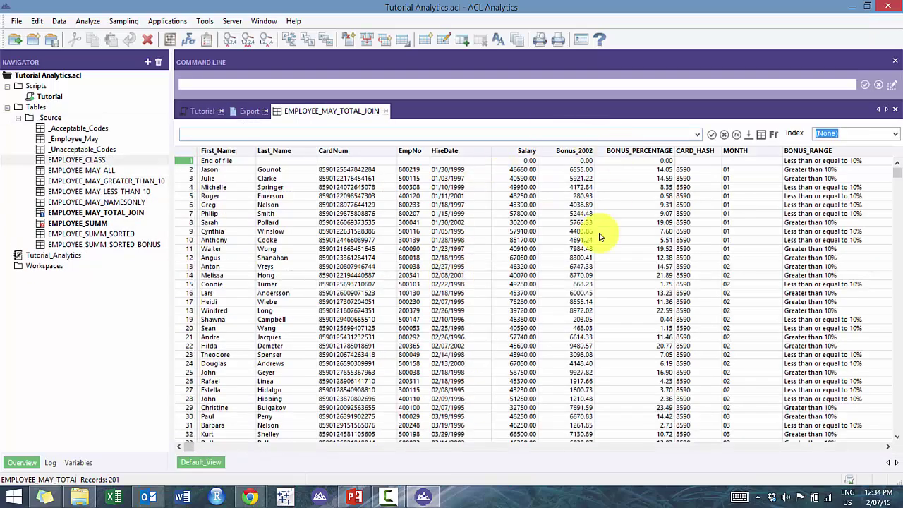
left_click_drag(186, 446, 185, 402)
left_click(201, 111)
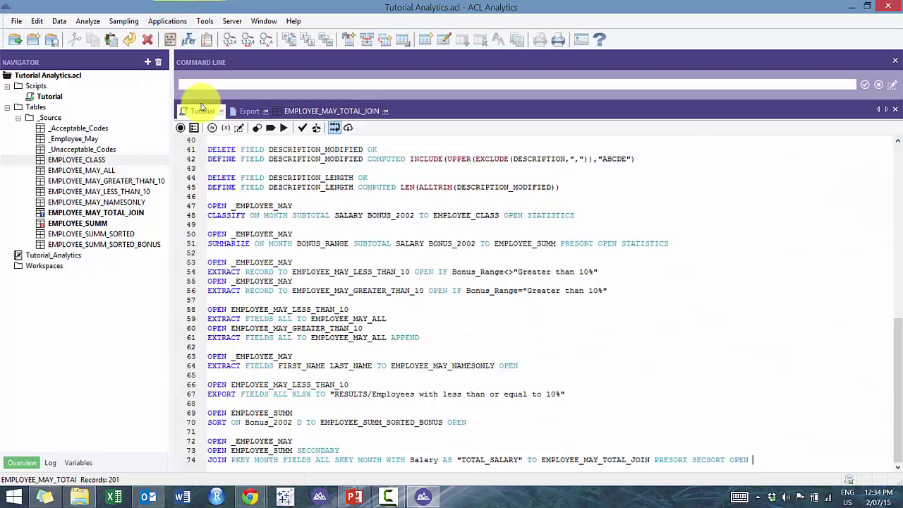
left_click(460, 459, "shift")
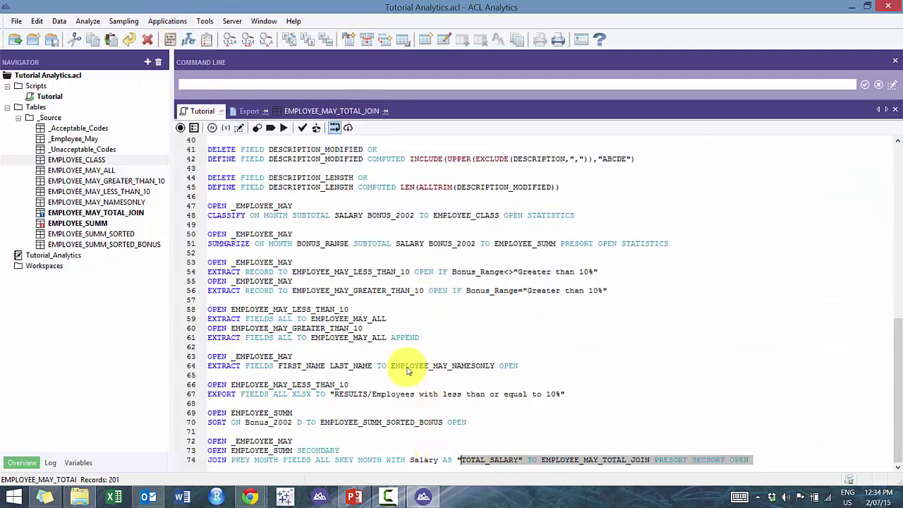
left_click(298, 459)
left_click(605, 460, "shift")
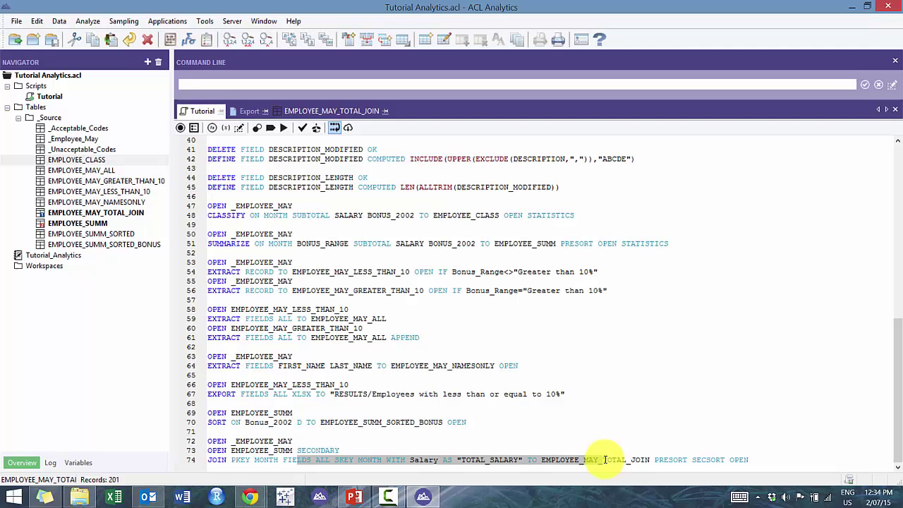
triple_click(624, 462)
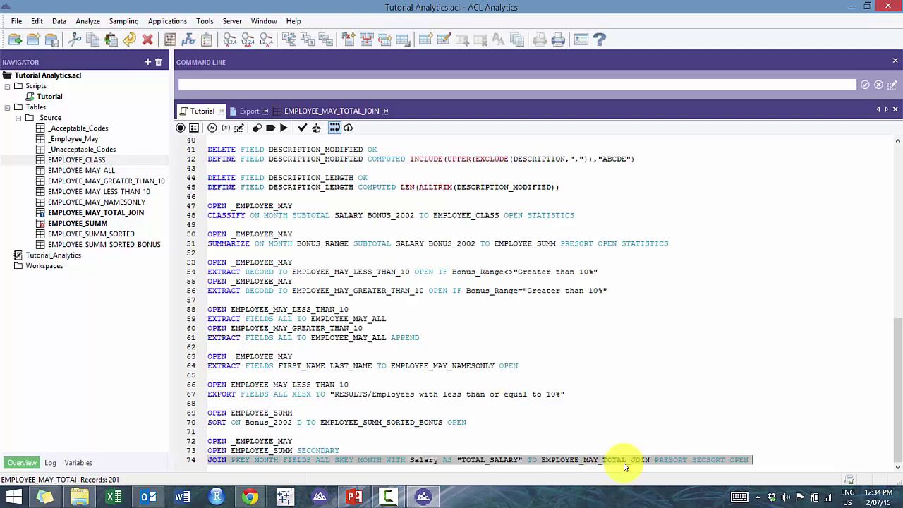